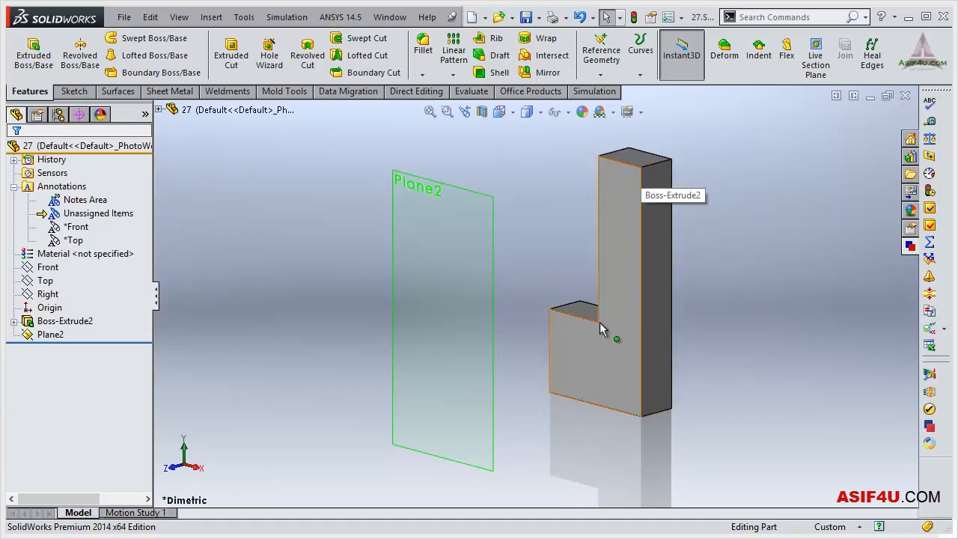
Start a sketch on Plane2 and trace the full outline of the L-shaped body with six connected lines.
right_click(443, 249)
click(470, 226)
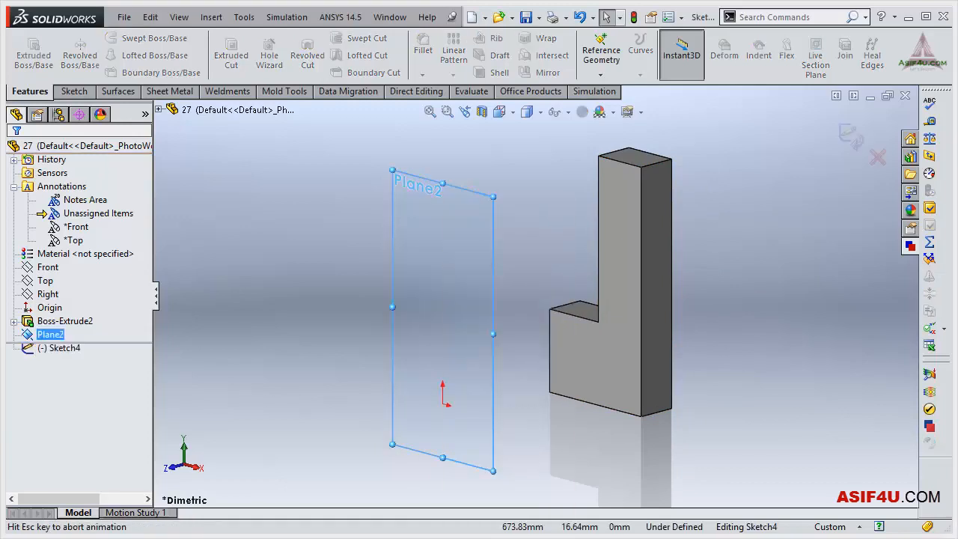
key(s)
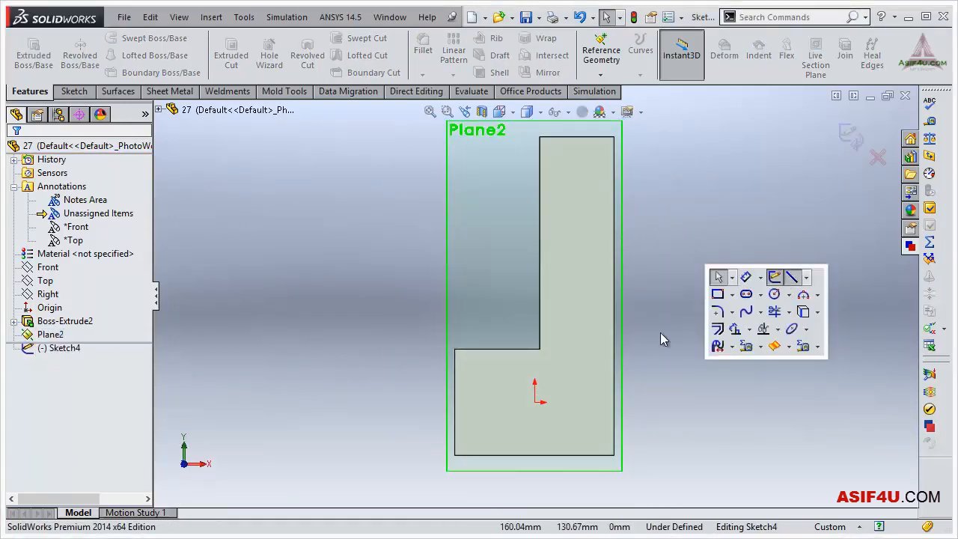
click(789, 277)
click(454, 455)
click(455, 349)
click(539, 348)
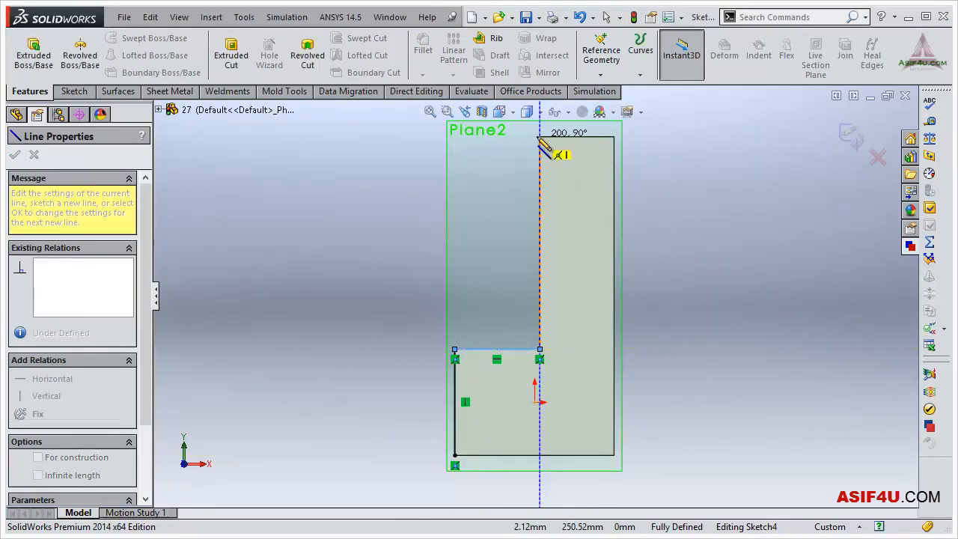
click(539, 137)
click(614, 137)
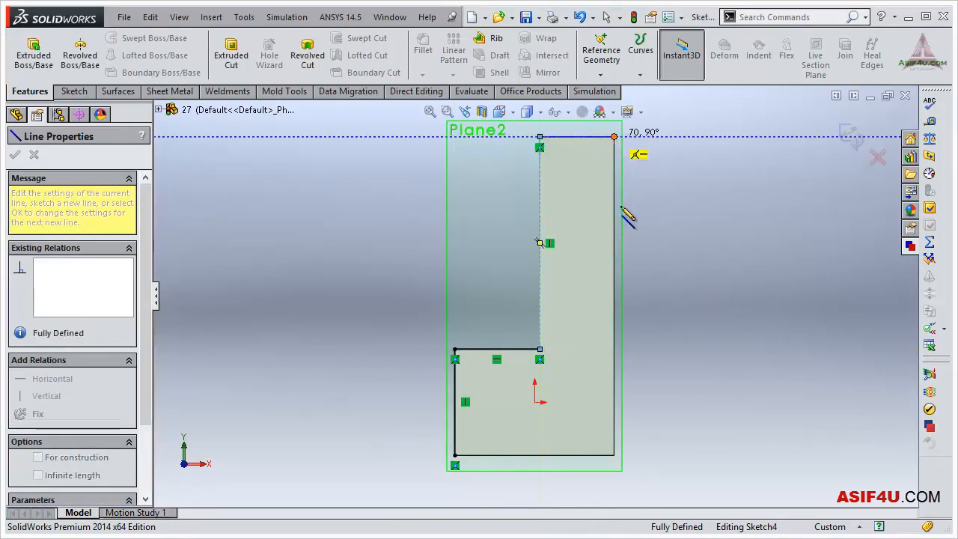
click(613, 455)
click(454, 455)
key(Escape)
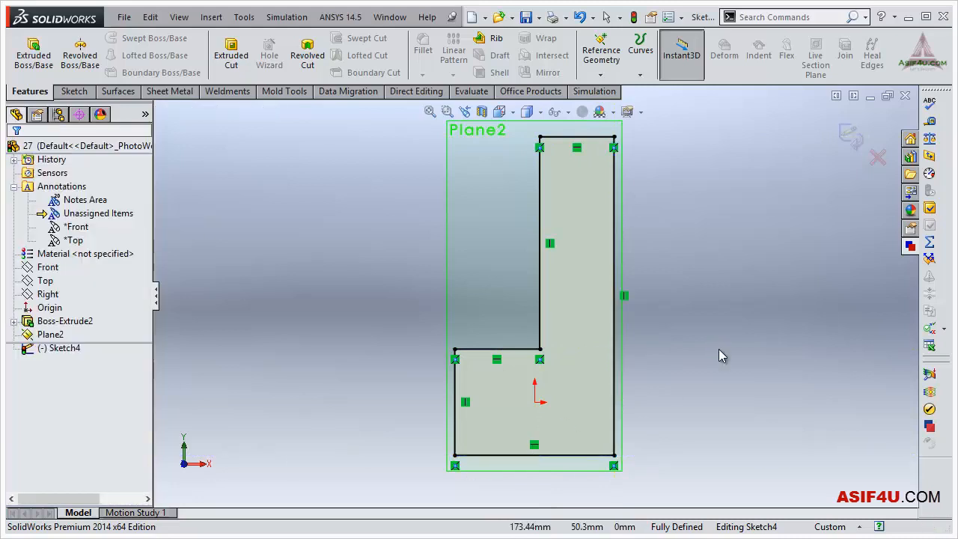
Exit the traced sketch in a dimetric view and roll the feature history back to just before Sketch4.
click(844, 535)
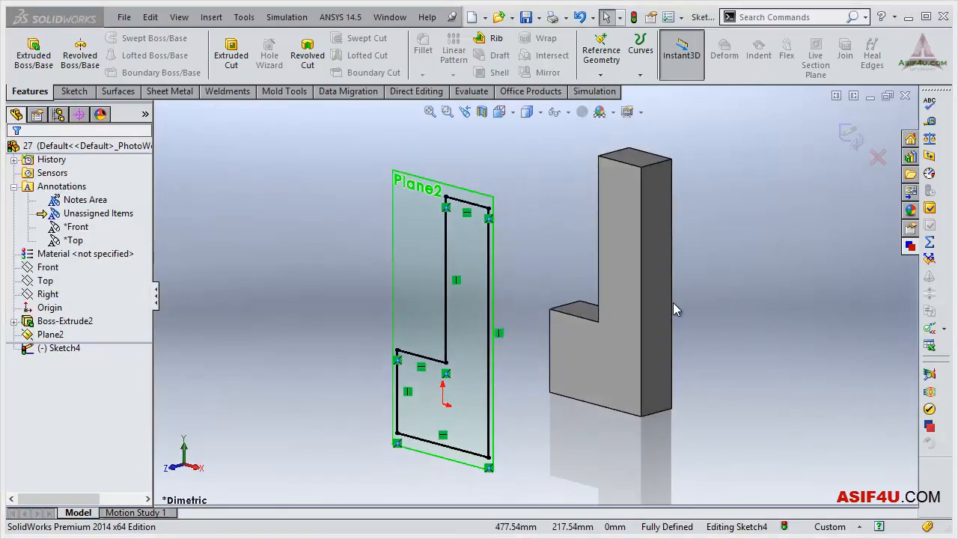
click(849, 136)
click(536, 228)
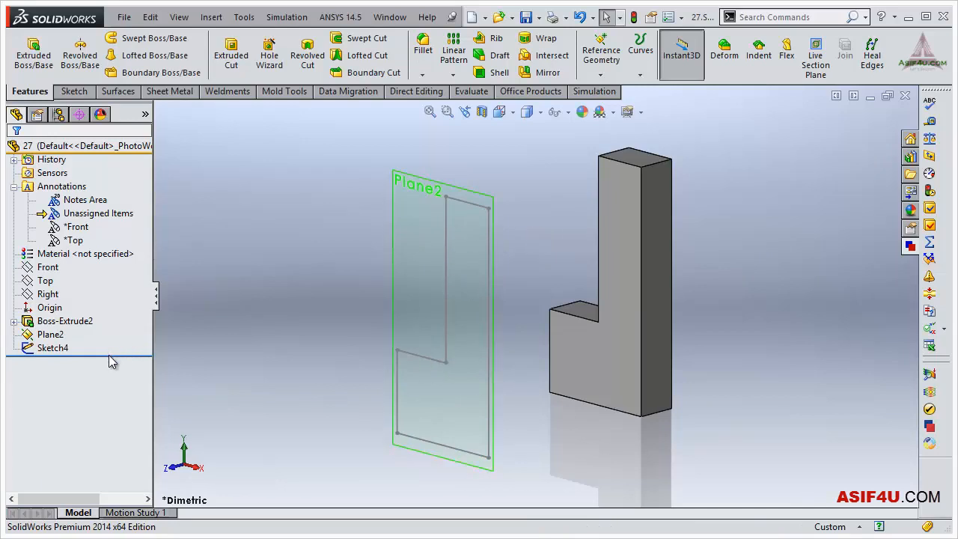
drag(93, 354, 68, 343)
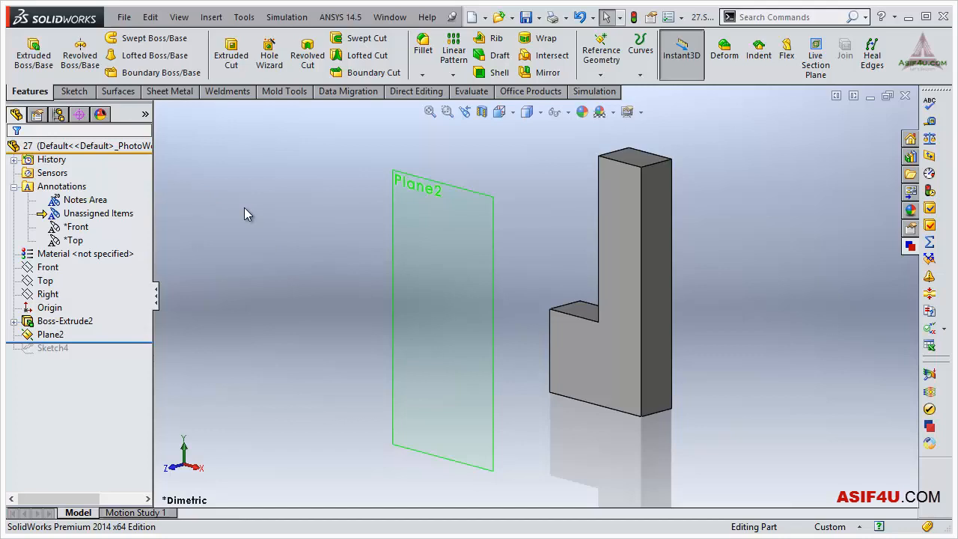
Start a new sketch on Plane2.
click(74, 91)
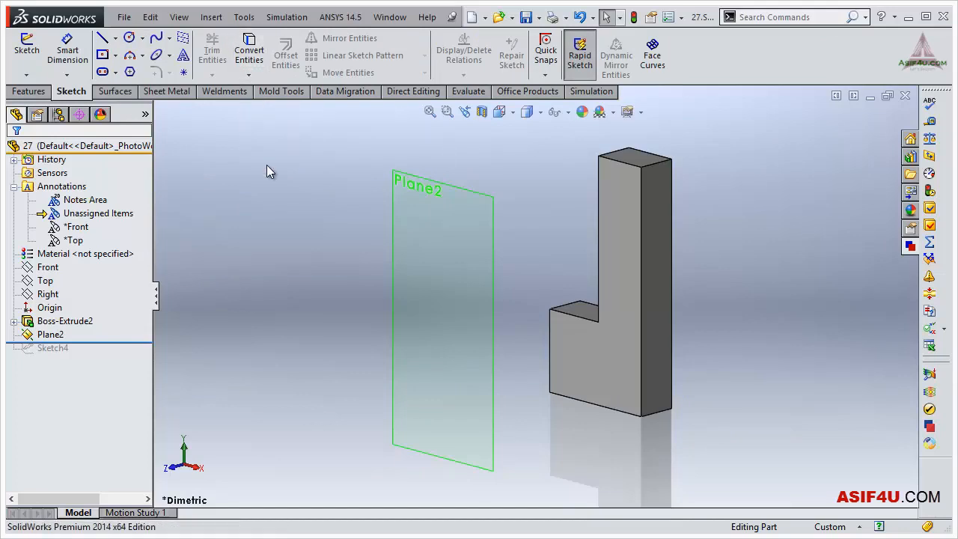
right_click(410, 202)
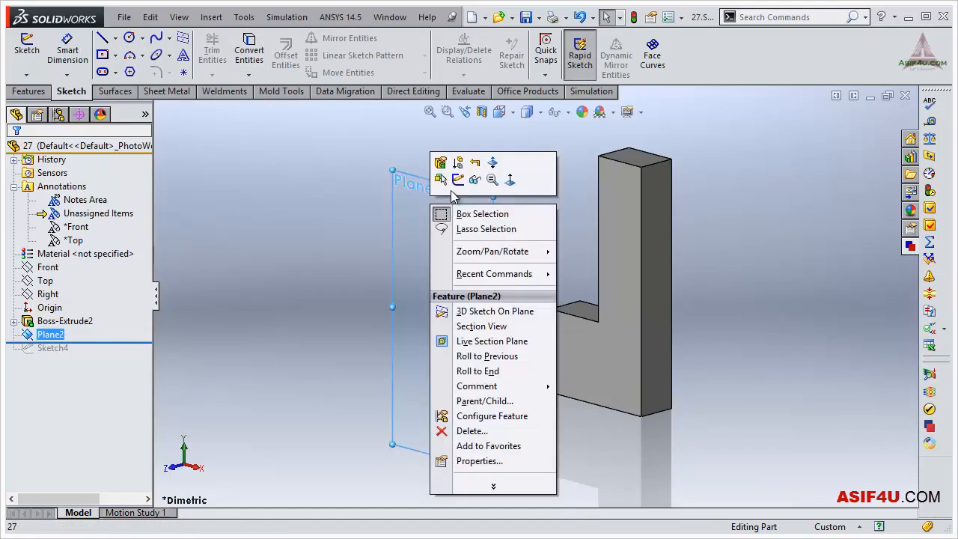
click(457, 180)
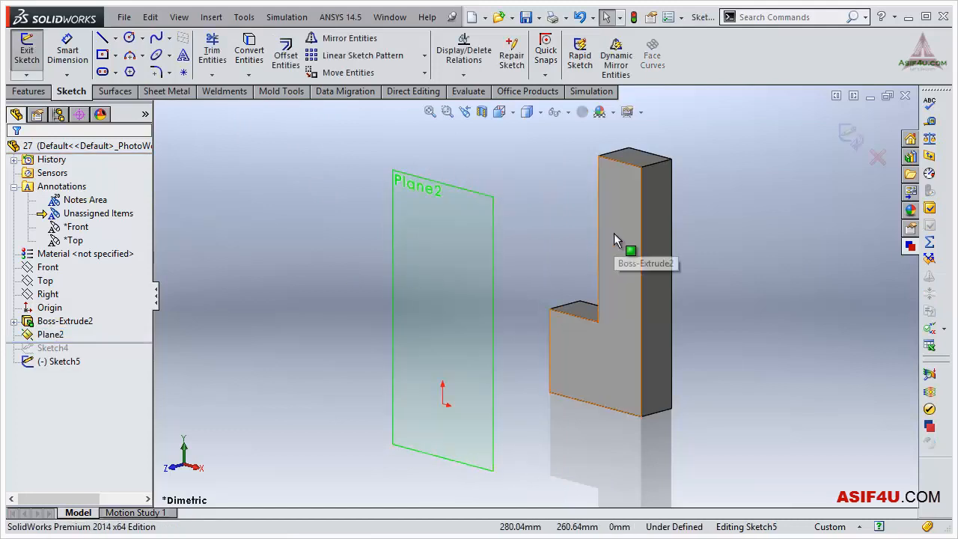
Convert the L-shaped front face into sketch lines on Plane2 and undo the conversion.
click(251, 53)
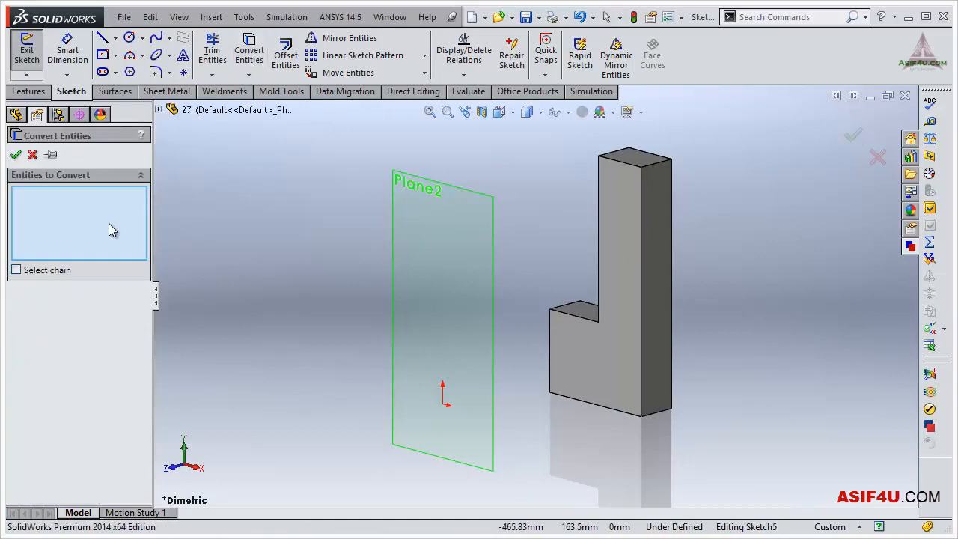
click(616, 342)
click(611, 361)
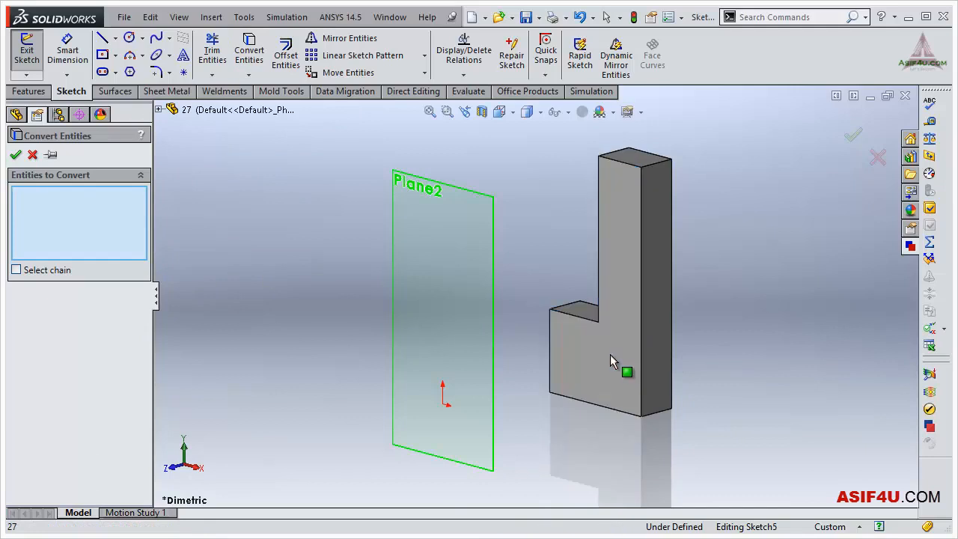
click(566, 361)
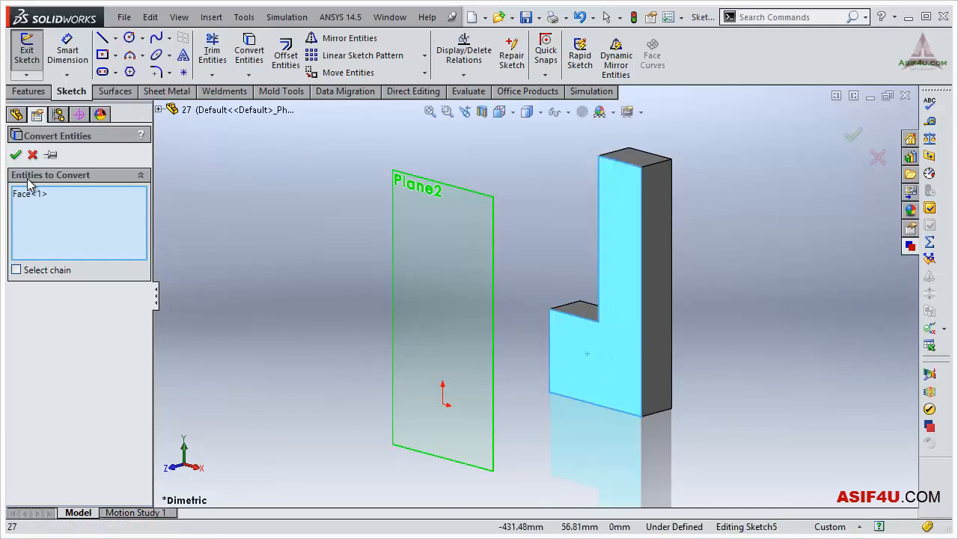
click(15, 157)
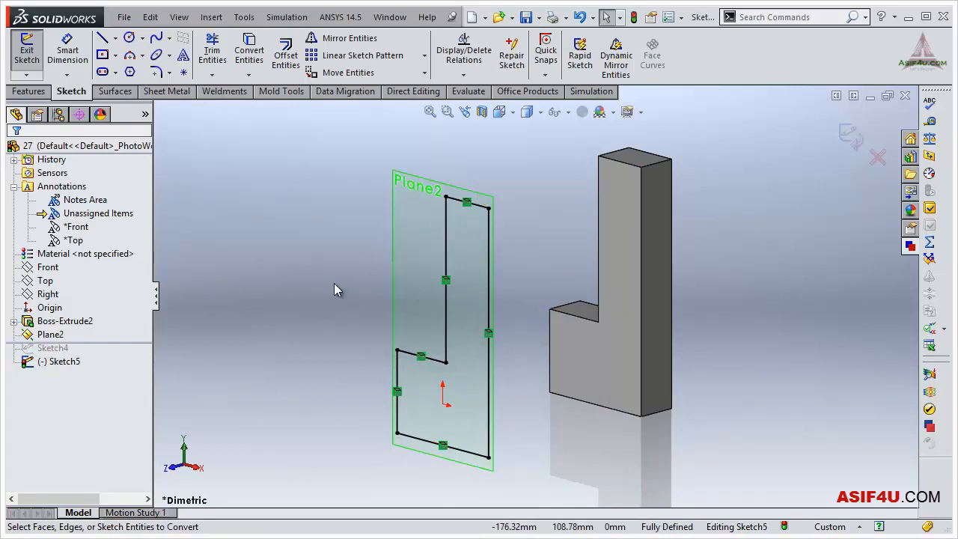
key(ctrl+z)
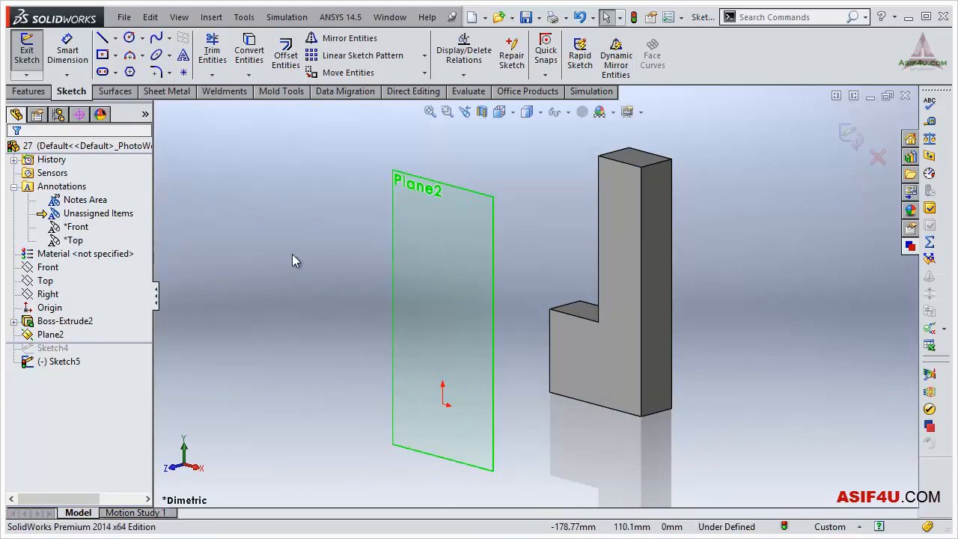
Convert the six edges of the L-shaped front face individually into the Plane2 sketch and undo the conversion.
click(250, 55)
click(553, 348)
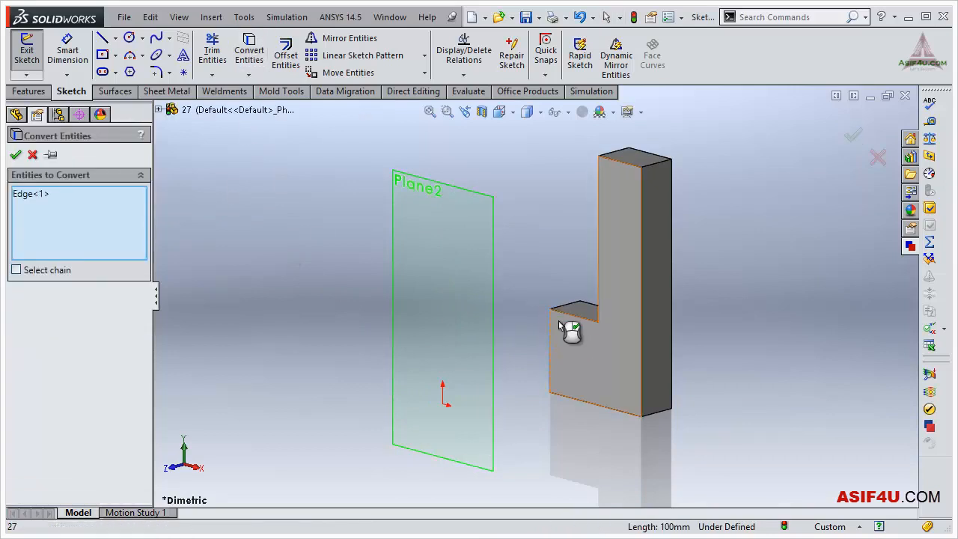
click(566, 317)
click(598, 292)
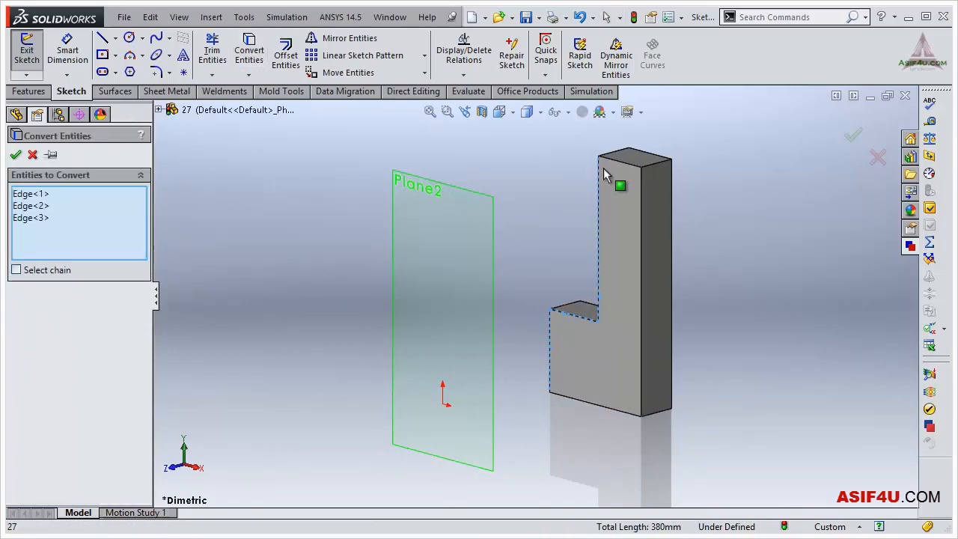
click(614, 161)
click(641, 202)
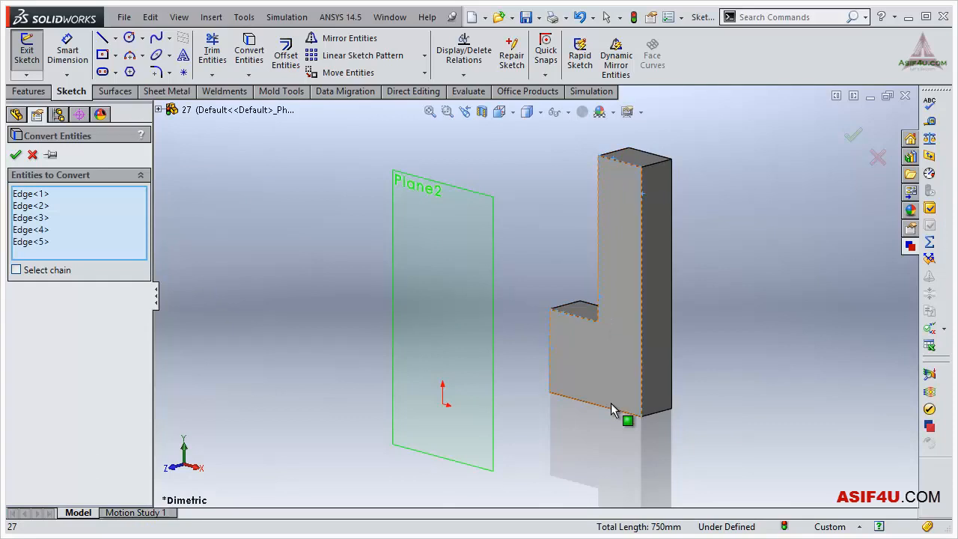
click(612, 413)
click(16, 155)
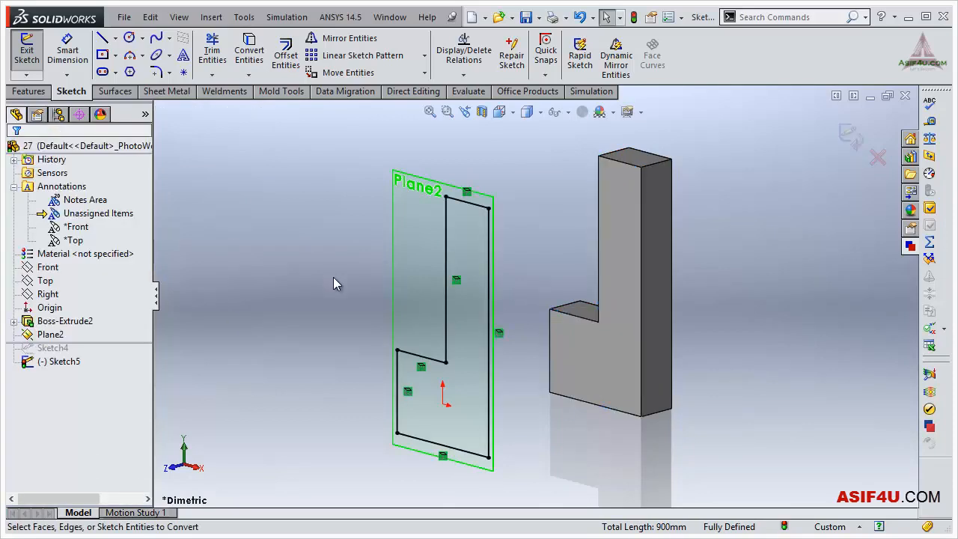
key(ctrl+z)
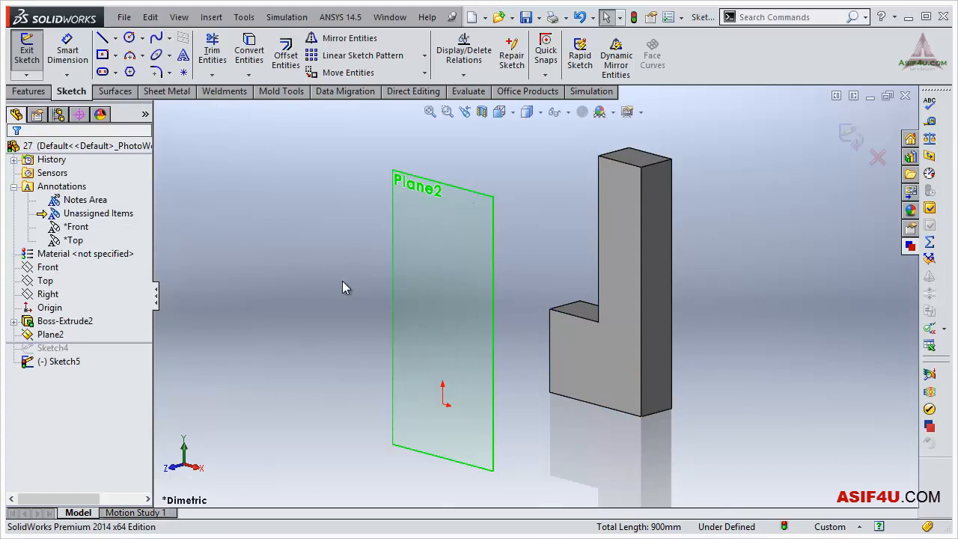
Convert only the step's horizontal edge and the short outer vertical edge of the front face, and undo it.
click(234, 60)
click(575, 314)
click(550, 344)
click(14, 154)
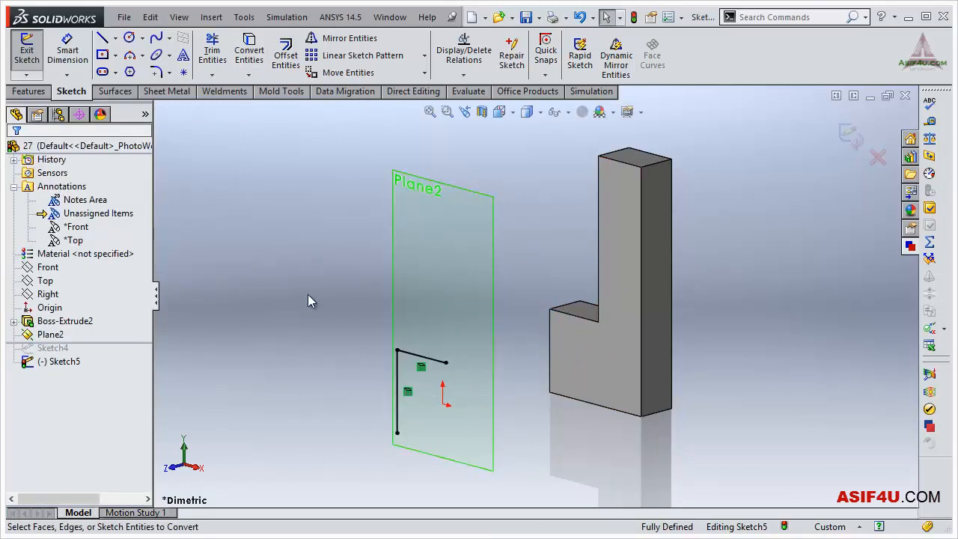
key(ctrl+z)
Convert the complete edge loop of the L-shaped front face into the Plane2 sketch, with Select chain enabled.
click(250, 52)
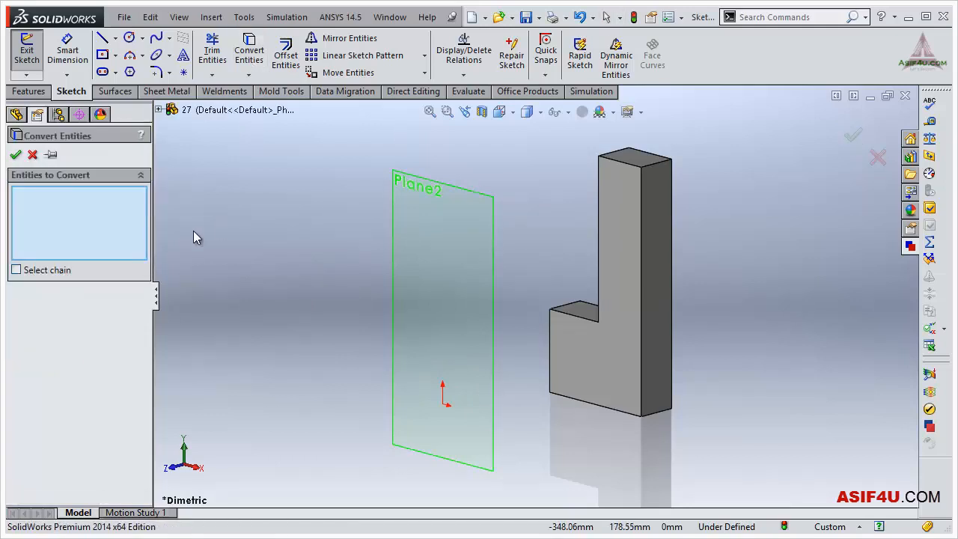
click(599, 343)
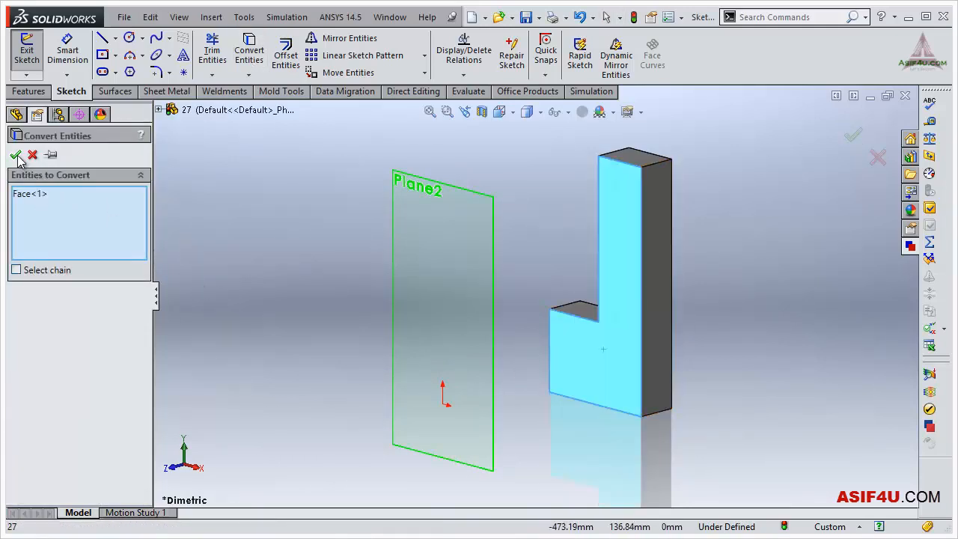
right_click(73, 198)
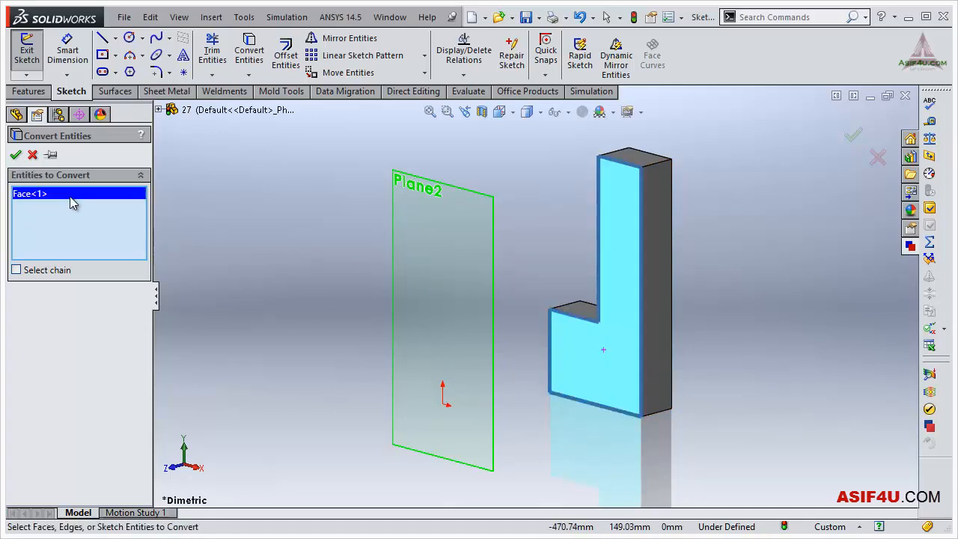
click(112, 202)
click(16, 270)
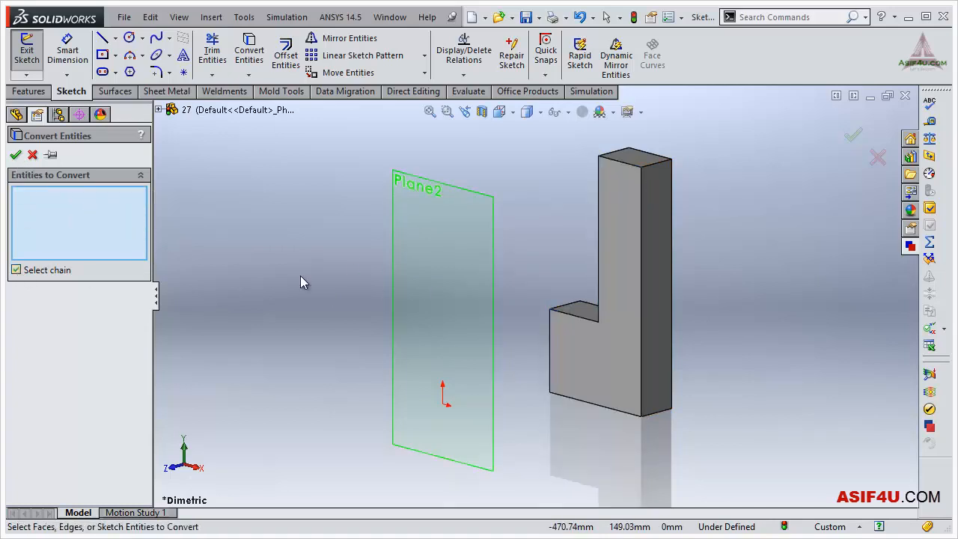
click(568, 318)
click(567, 315)
right_click(567, 325)
click(539, 332)
right_click(551, 331)
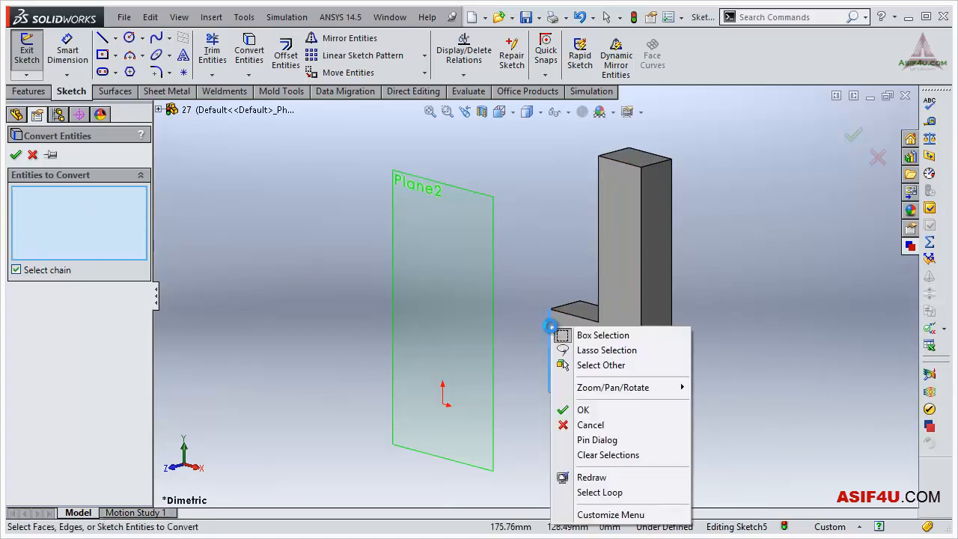
click(603, 493)
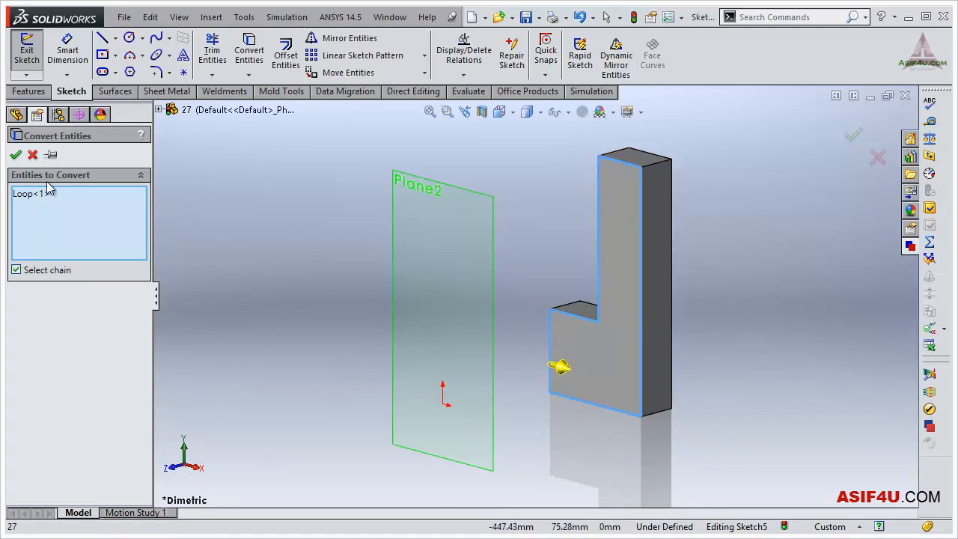
click(16, 156)
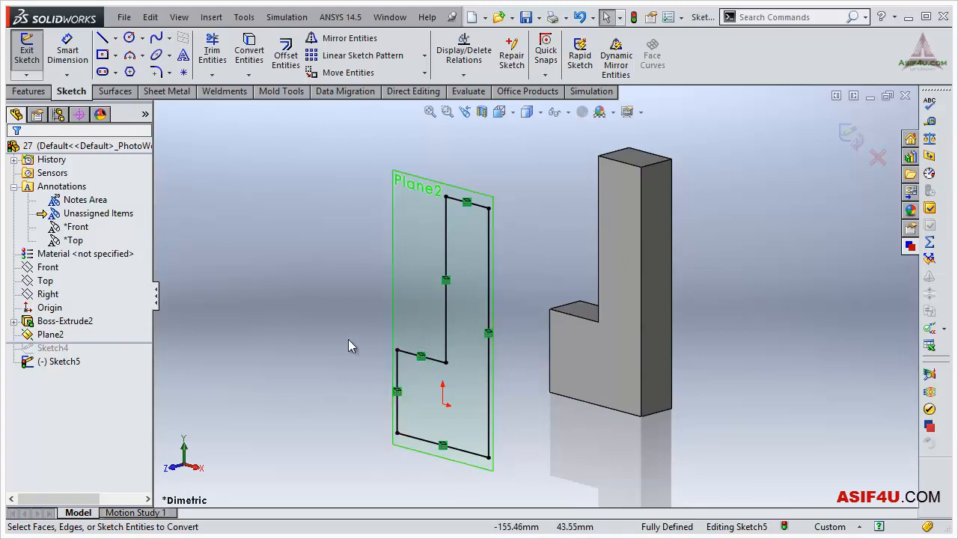
Inspect the On Edge relation on the sketch's bottom line and exit the sketch.
scroll(449, 449, down, 5)
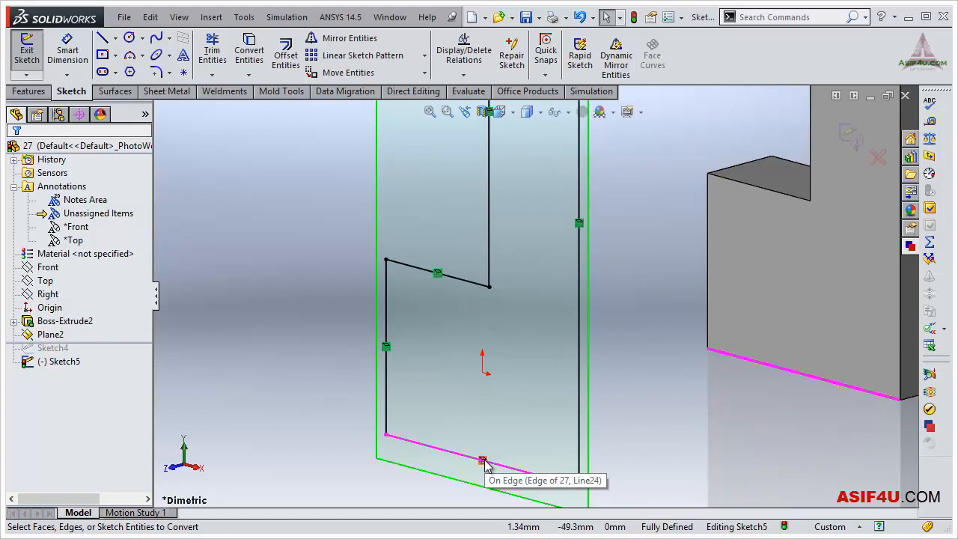
scroll(655, 375, up, 6)
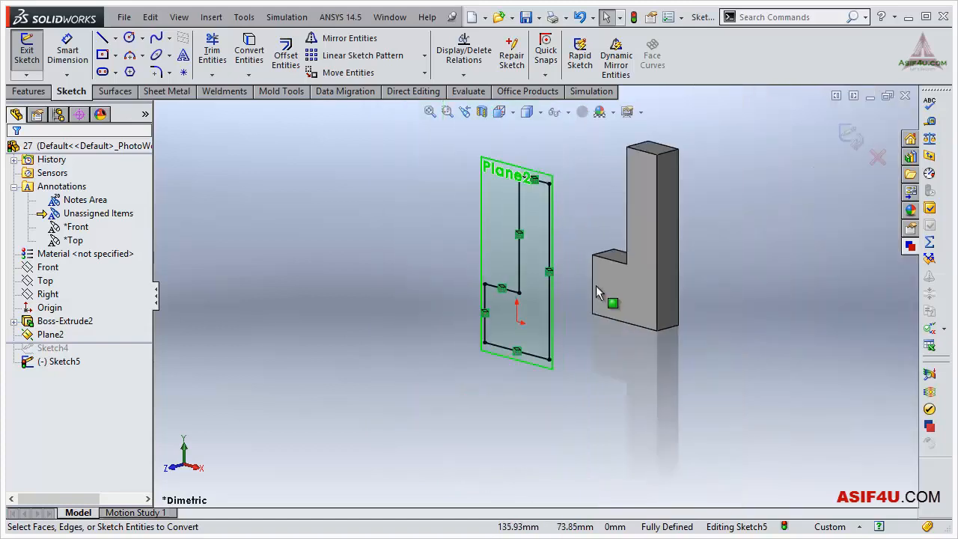
click(850, 138)
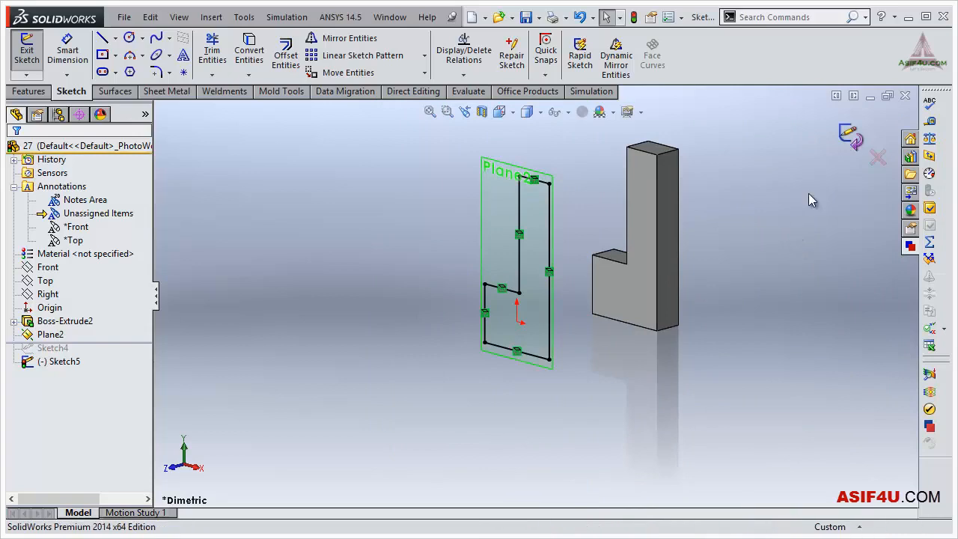
Set the overall height of the L-shaped body to 180 mm.
click(748, 199)
right_click(649, 203)
click(838, 243)
double_click(649, 215)
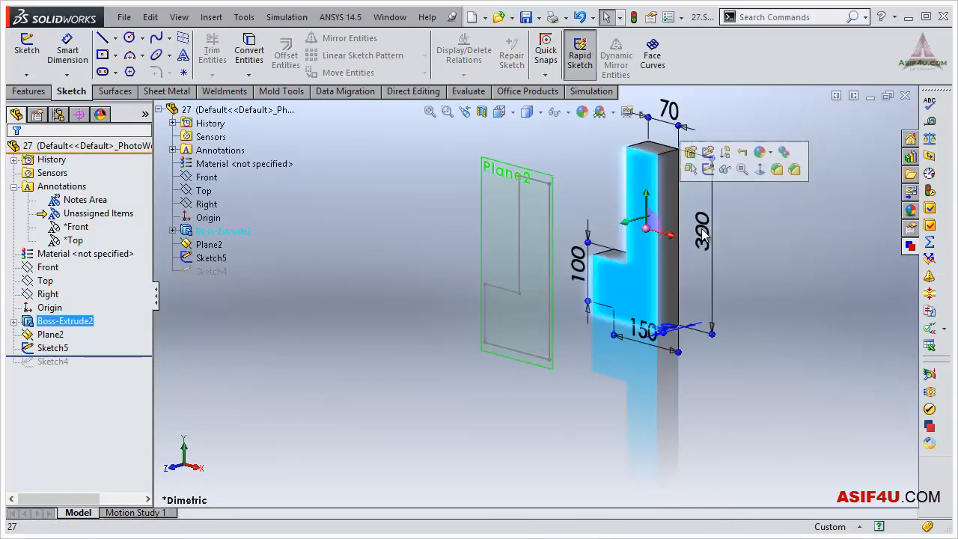
double_click(705, 229)
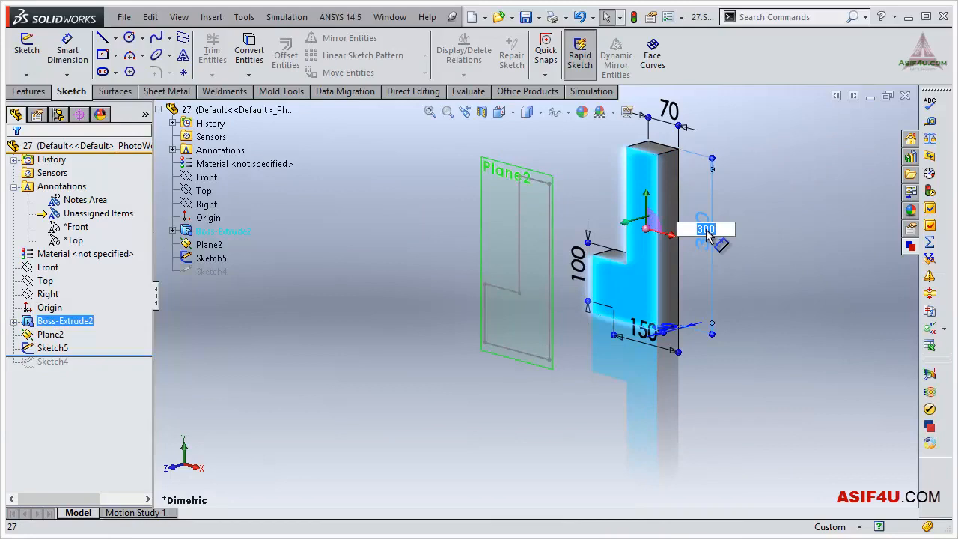
key(Return)
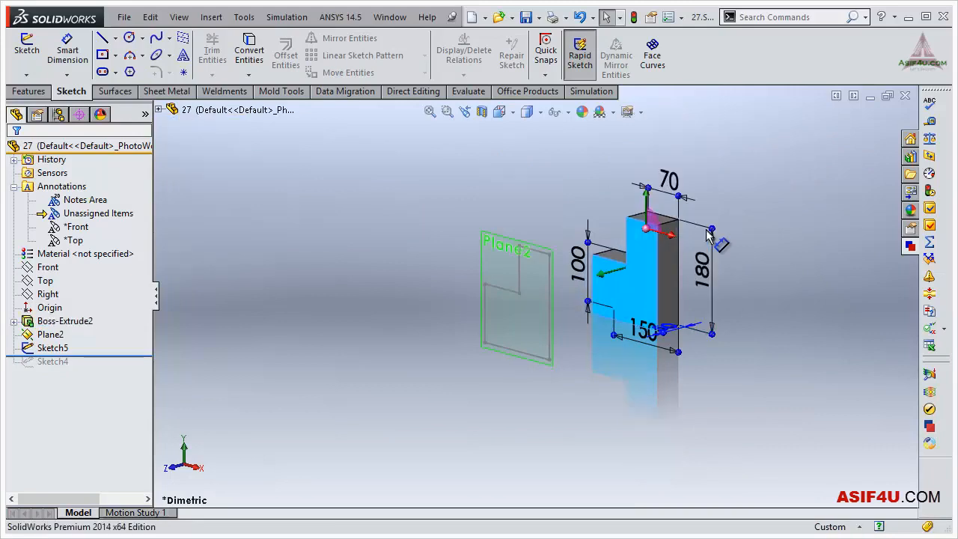
key(Escape)
scroll(589, 262, down, 3)
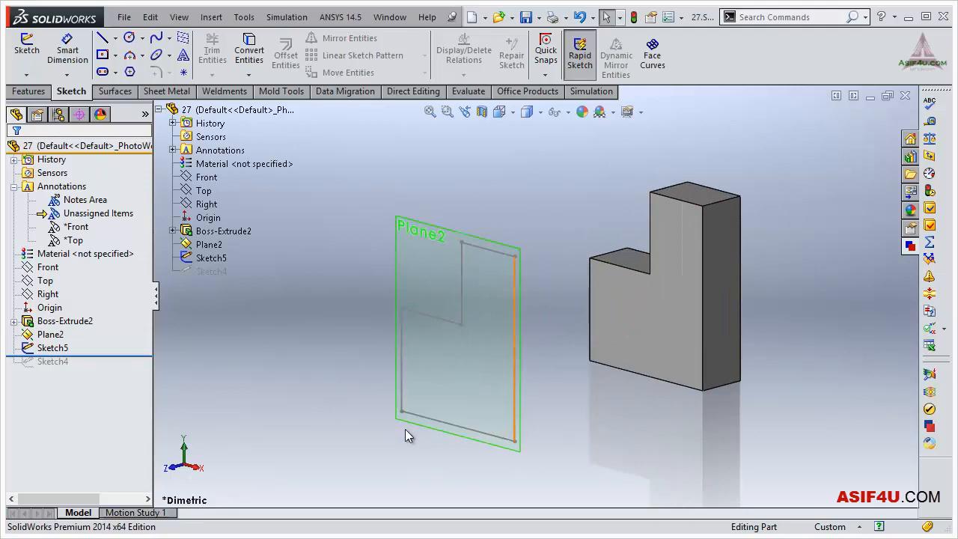